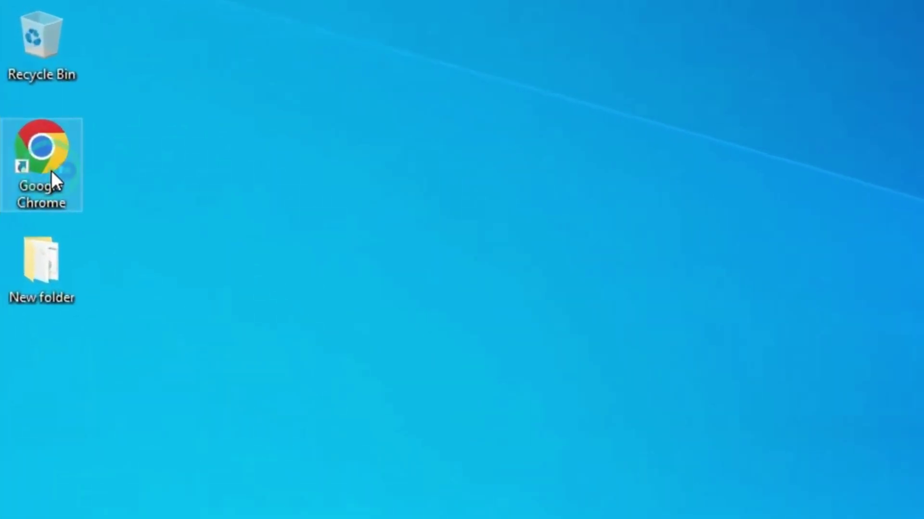
Search Chrome for 'bluetooth driver for windows 10' to reach Intel's Wireless Bluetooth download page.
{"action": "double_click", "coordinate": [51, 170]}
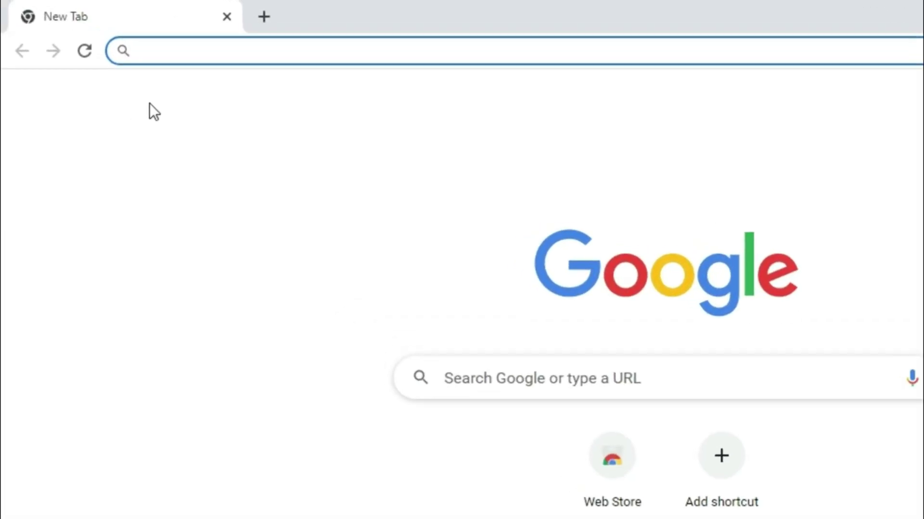
{"action": "type", "text": "bluet"}
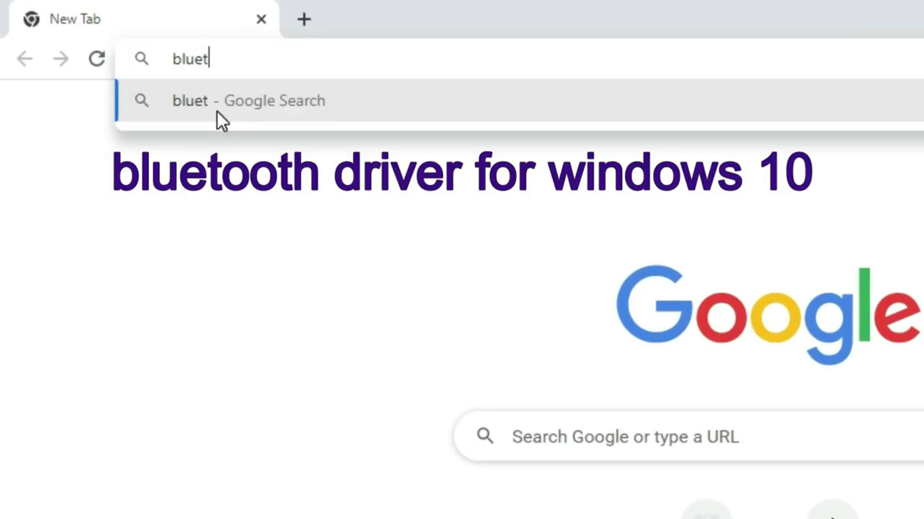
{"action": "type", "text": "ooth dri"}
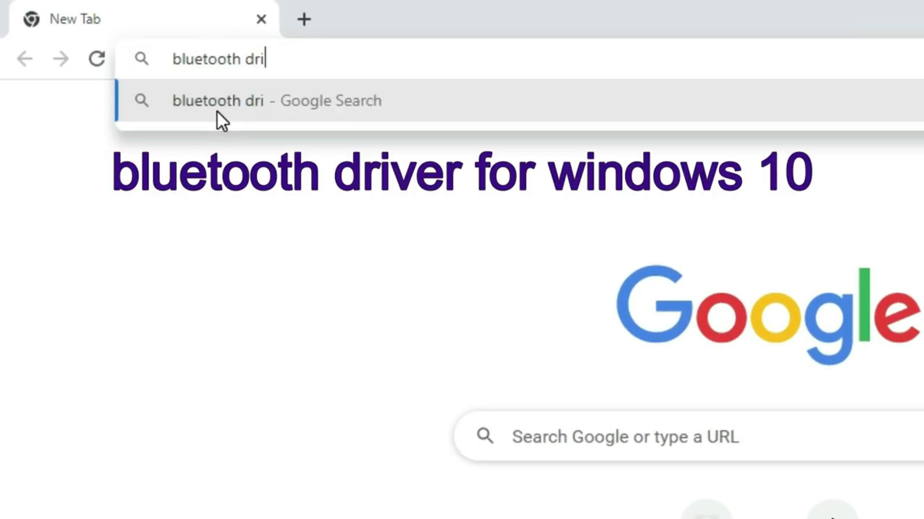
{"action": "type", "text": "ver for wi"}
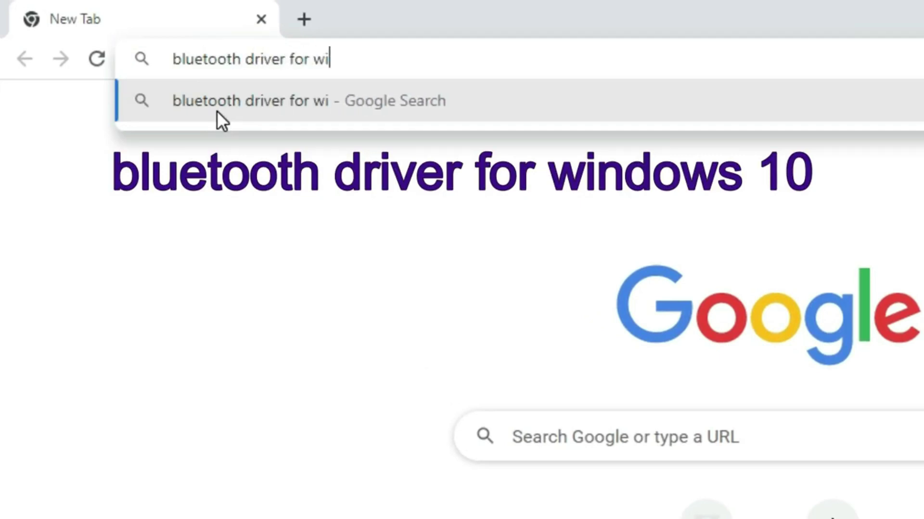
{"action": "type", "text": "ndows 10"}
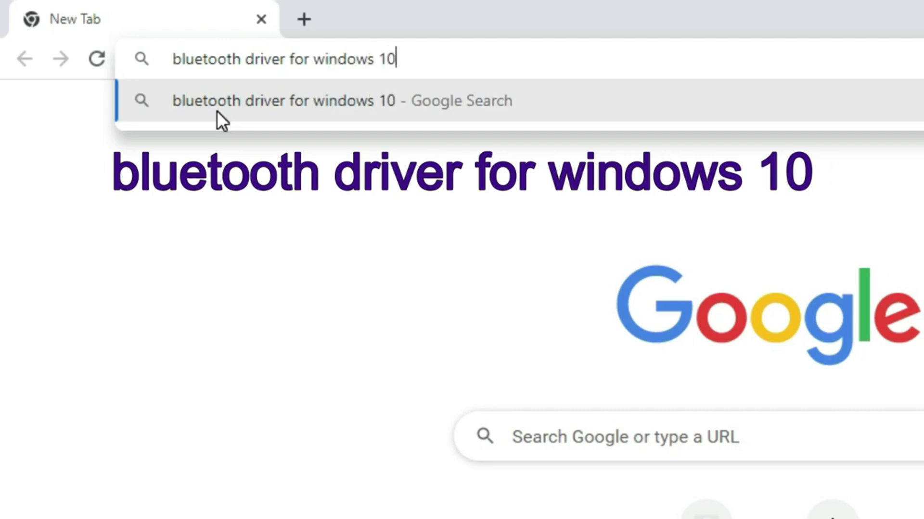
{"action": "key", "text": "Return"}
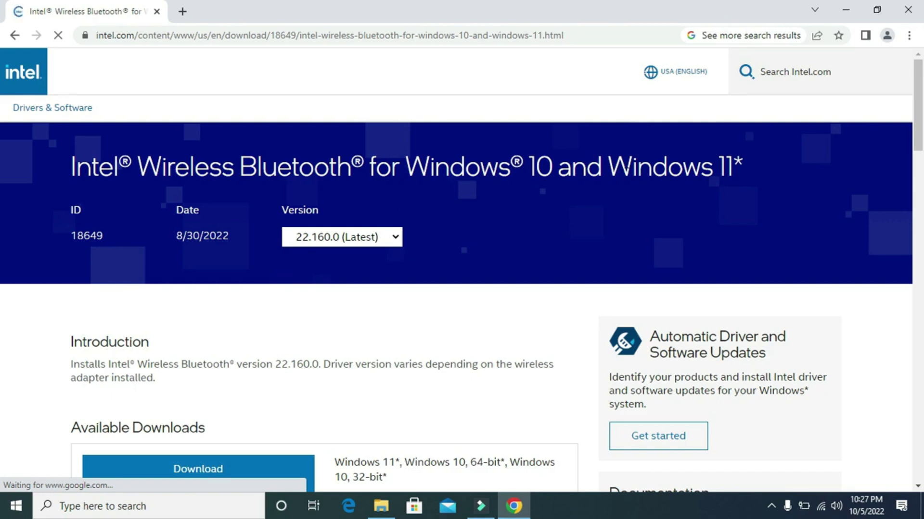
Accept Intel's licence, download BT-22.160.0-32-64UWD-Win10-Win11.exe and launch it.
{"action": "scroll", "coordinate": [2, 111], "scroll_direction": "down", "scroll_amount": 2}
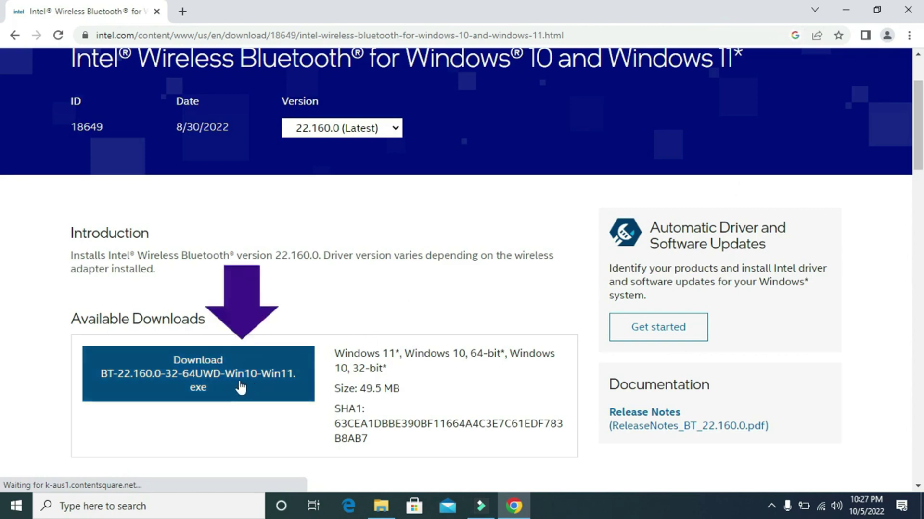
{"action": "left_click", "coordinate": [223, 379]}
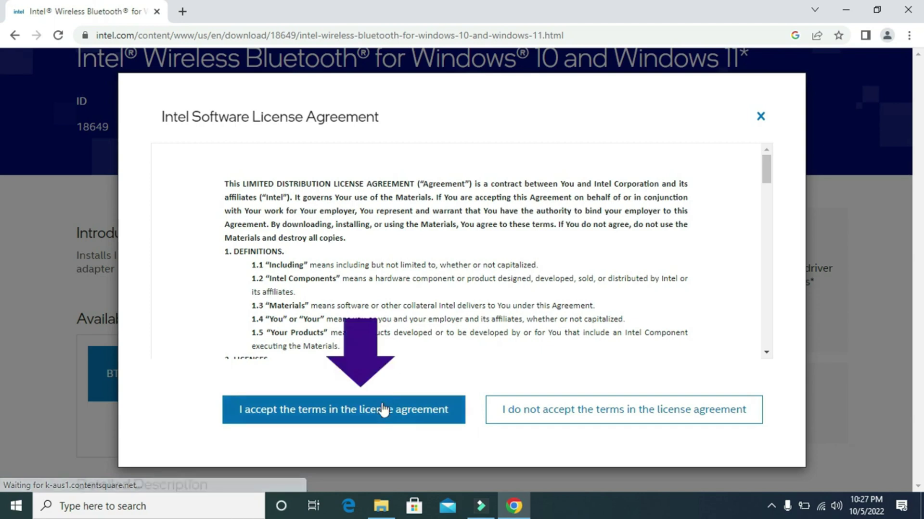
{"action": "left_click", "coordinate": [379, 413]}
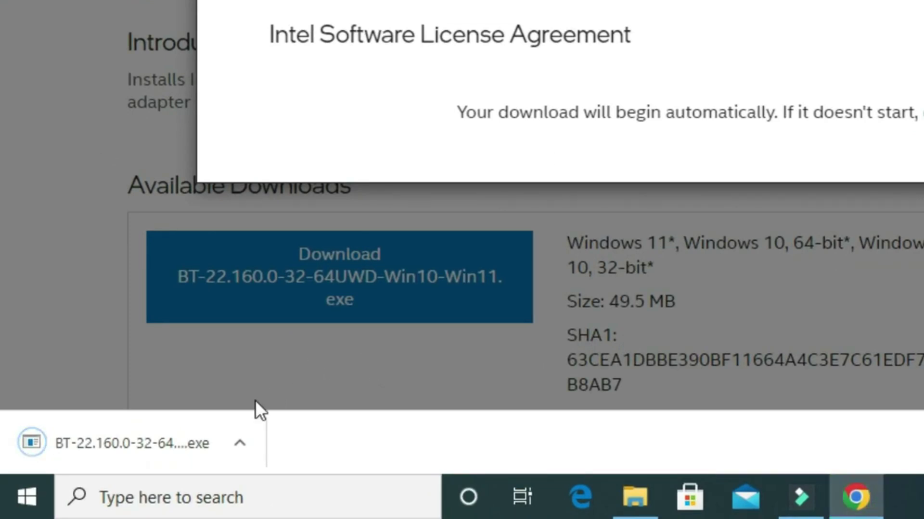
{"action": "left_click", "coordinate": [128, 441]}
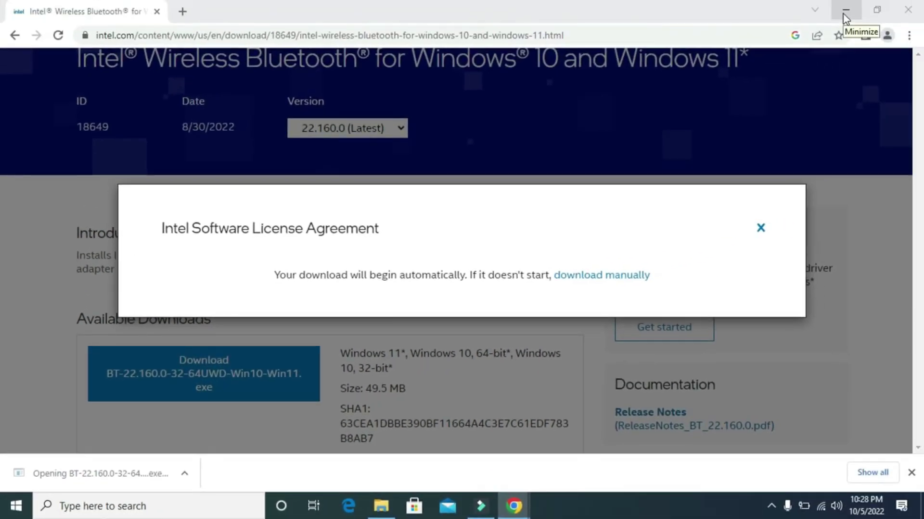
{"action": "left_click", "coordinate": [843, 13]}
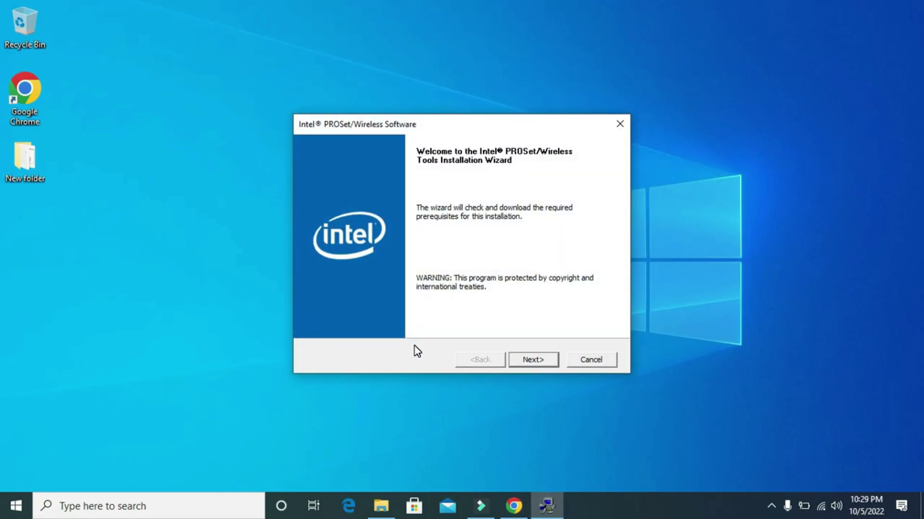
Run the Intel Wireless Bluetooth setup with the Repair option and finish the wizard.
{"action": "left_click", "coordinate": [528, 361]}
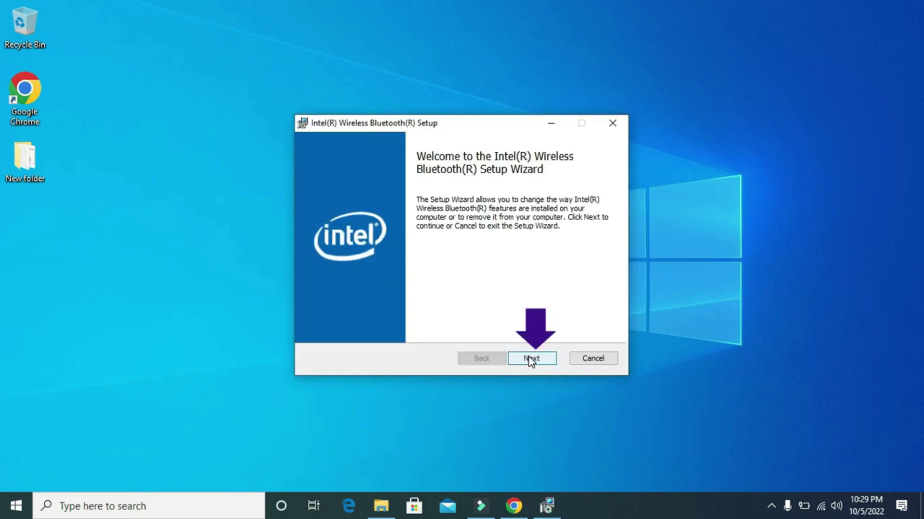
{"action": "left_click", "coordinate": [528, 360]}
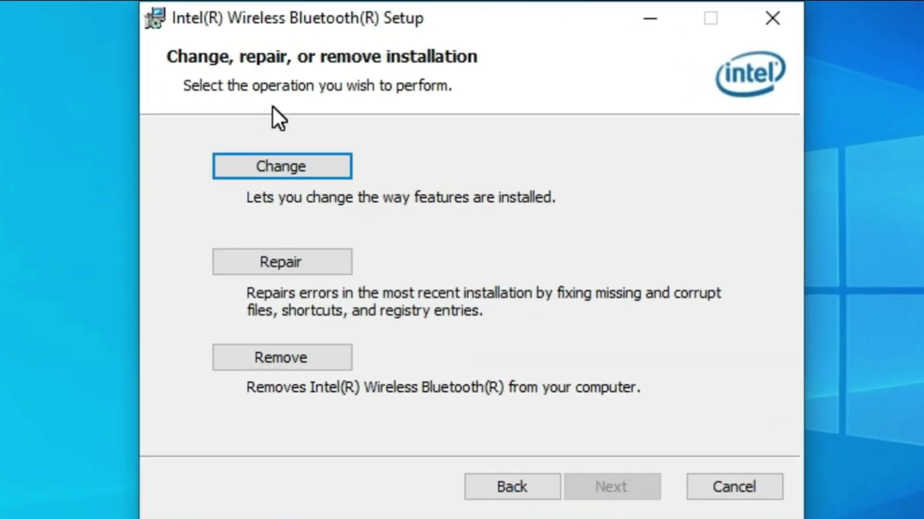
{"action": "left_click", "coordinate": [286, 253]}
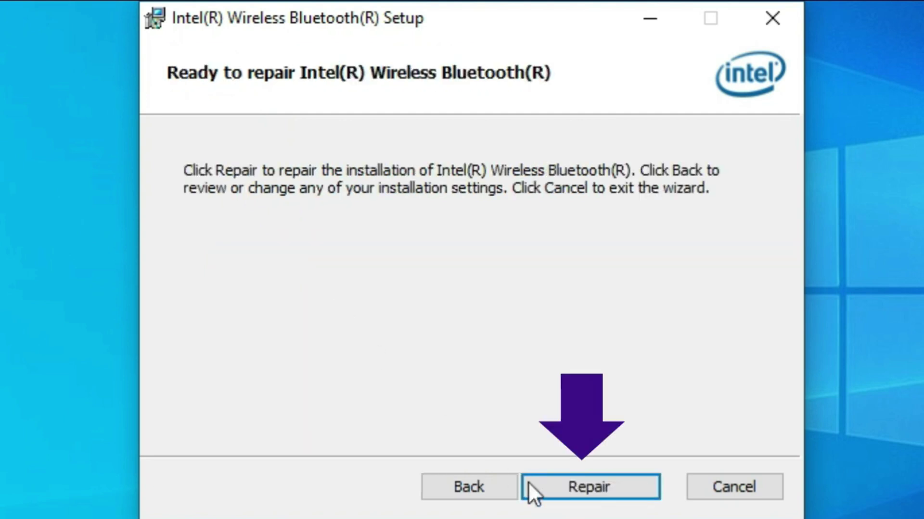
{"action": "left_click", "coordinate": [579, 487]}
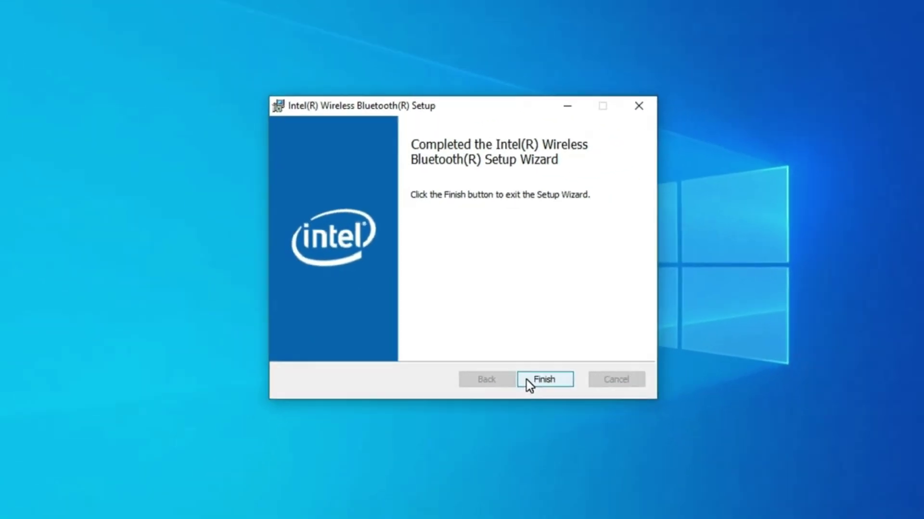
{"action": "left_click", "coordinate": [517, 362]}
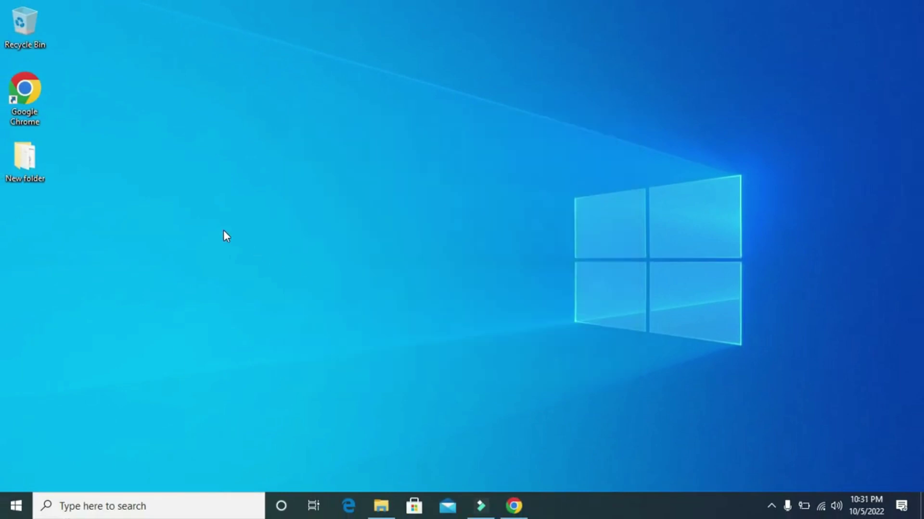
Browse This PC > Local Disk (C:) > Windows and scroll the list toward System32.
{"action": "double_click", "coordinate": [21, 169]}
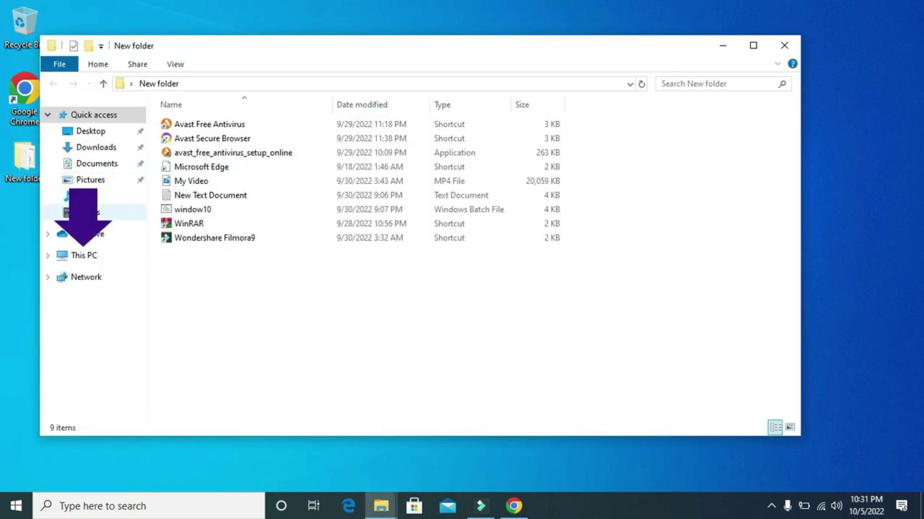
{"action": "left_click", "coordinate": [84, 259]}
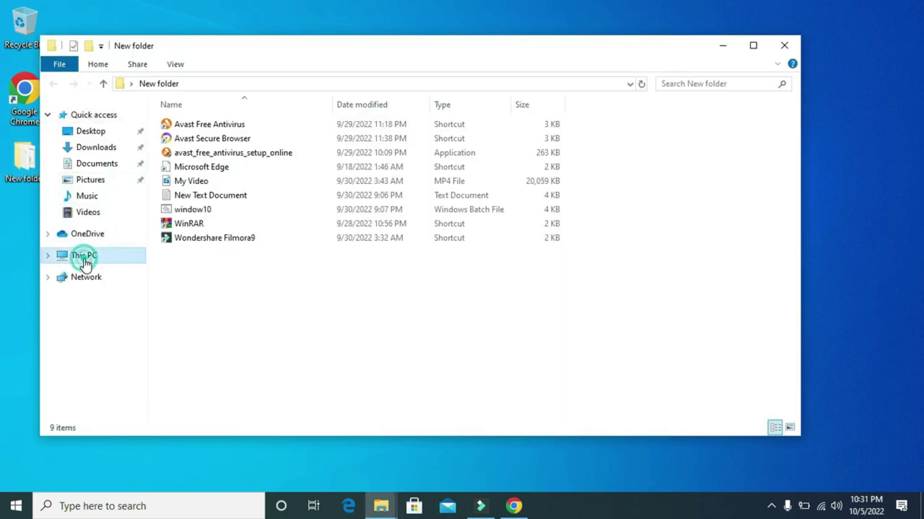
{"action": "double_click", "coordinate": [164, 276]}
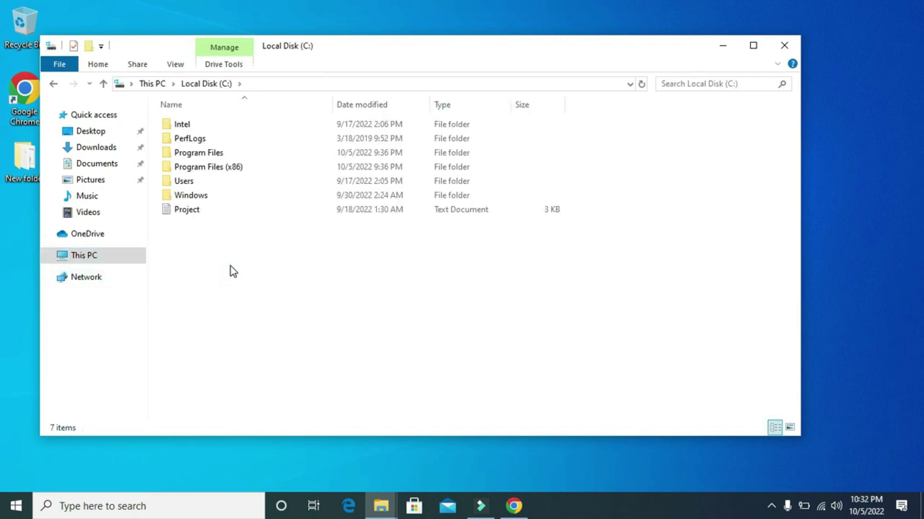
{"action": "left_click", "coordinate": [209, 197]}
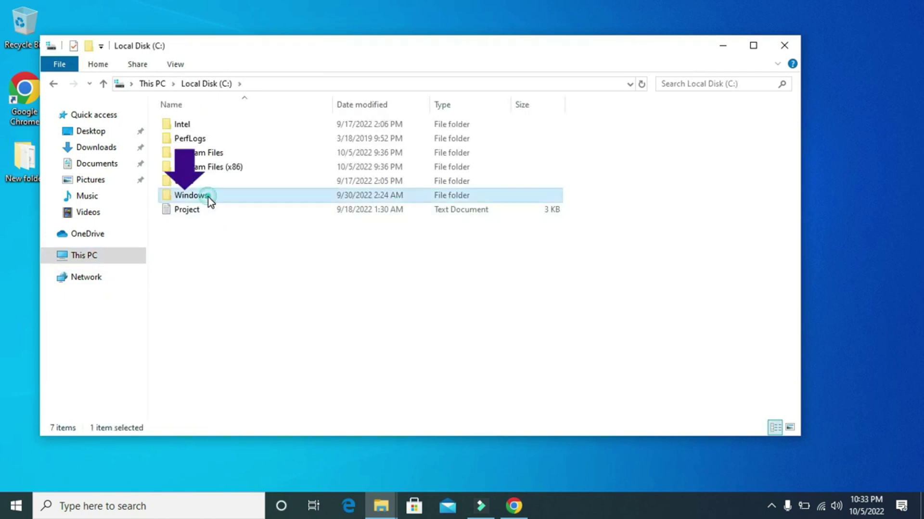
{"action": "double_click", "coordinate": [208, 198]}
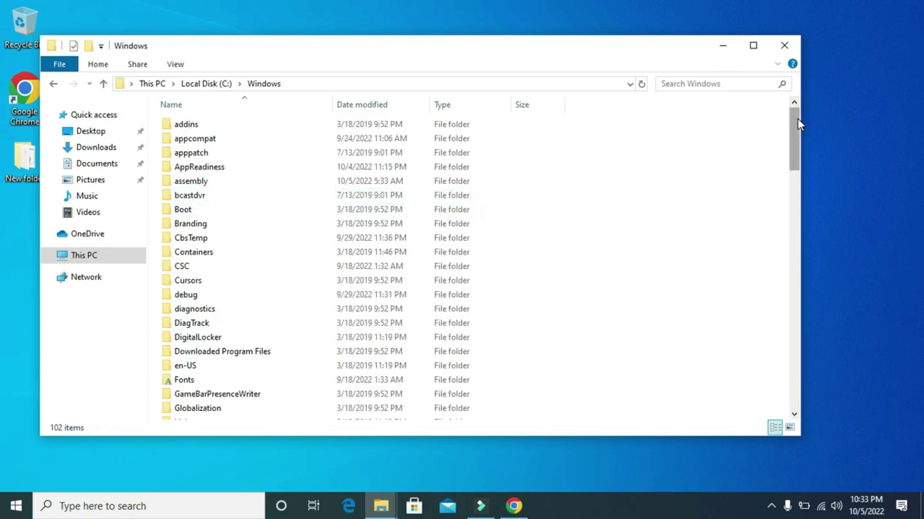
{"action": "left_click_drag", "start_coordinate": [797, 118], "coordinate": [792, 251]}
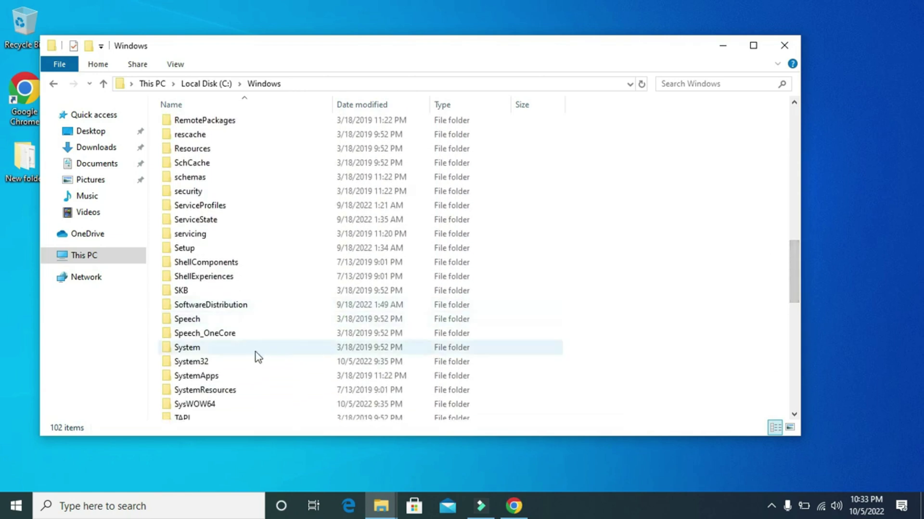
Search System32 for fsquirt and send it to the desktop as a shortcut.
{"action": "double_click", "coordinate": [229, 362]}
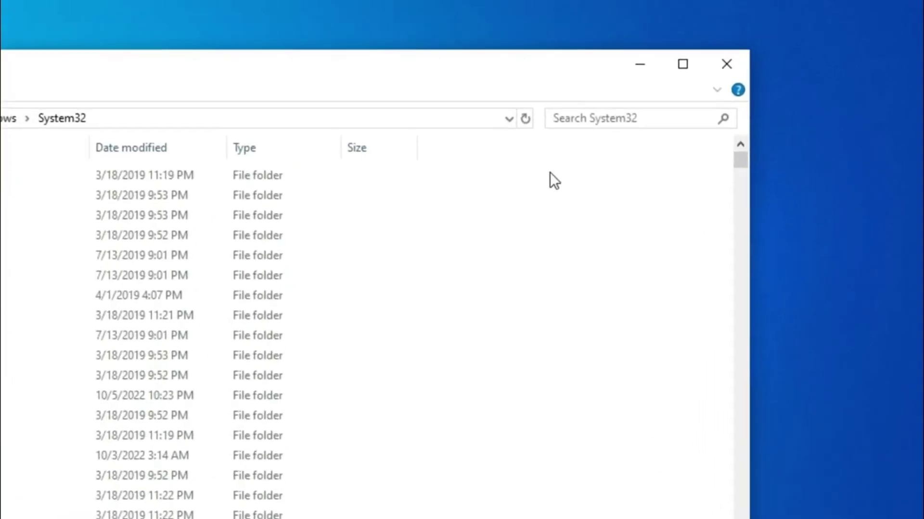
{"action": "left_click", "coordinate": [496, 144]}
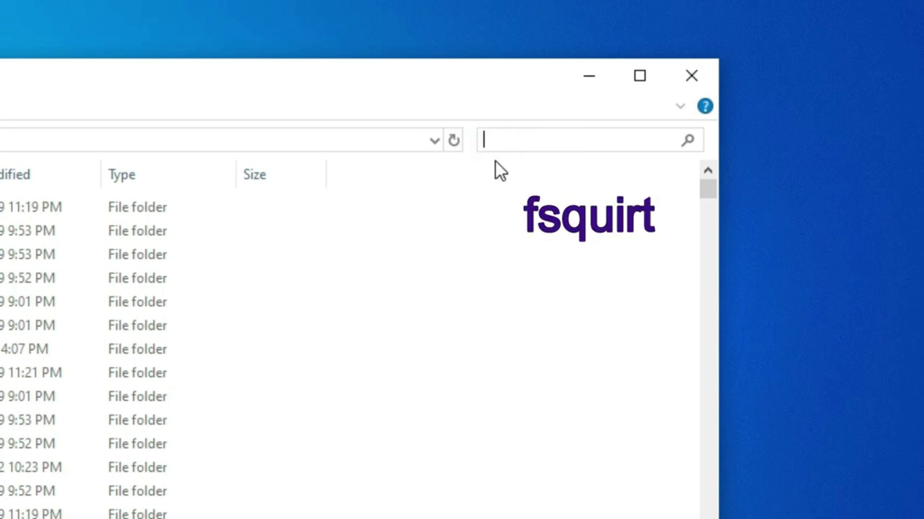
{"action": "type", "text": "fsqu"}
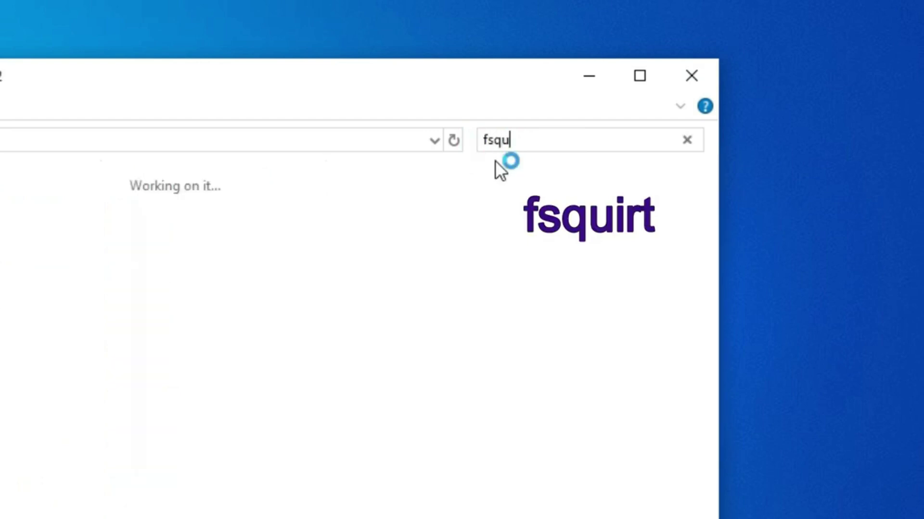
{"action": "type", "text": "irt"}
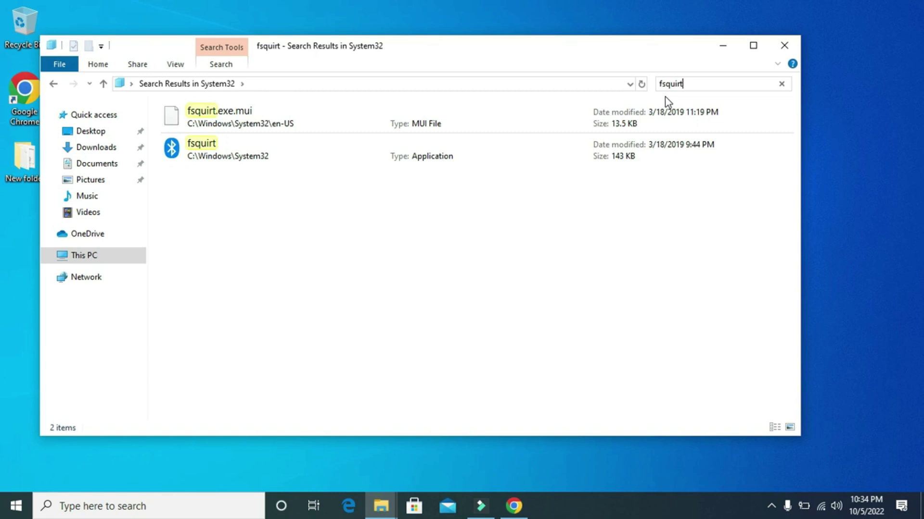
{"action": "left_click", "coordinate": [262, 152]}
{"action": "right_click", "coordinate": [261, 152]}
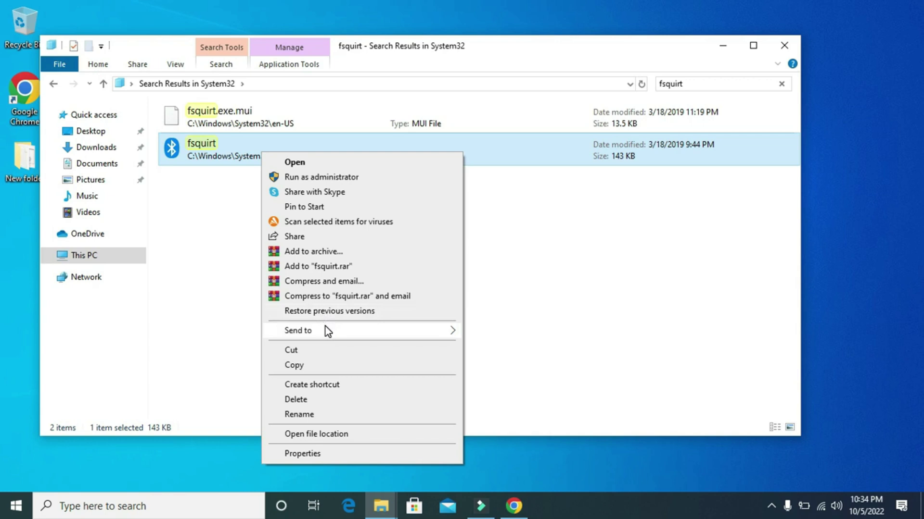
{"action": "mouse_move", "coordinate": [325, 327]}
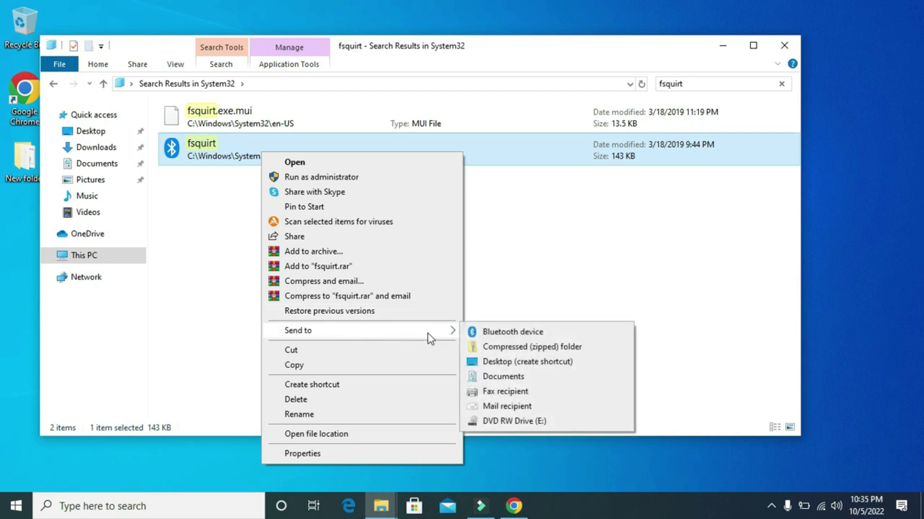
{"action": "left_click", "coordinate": [497, 363]}
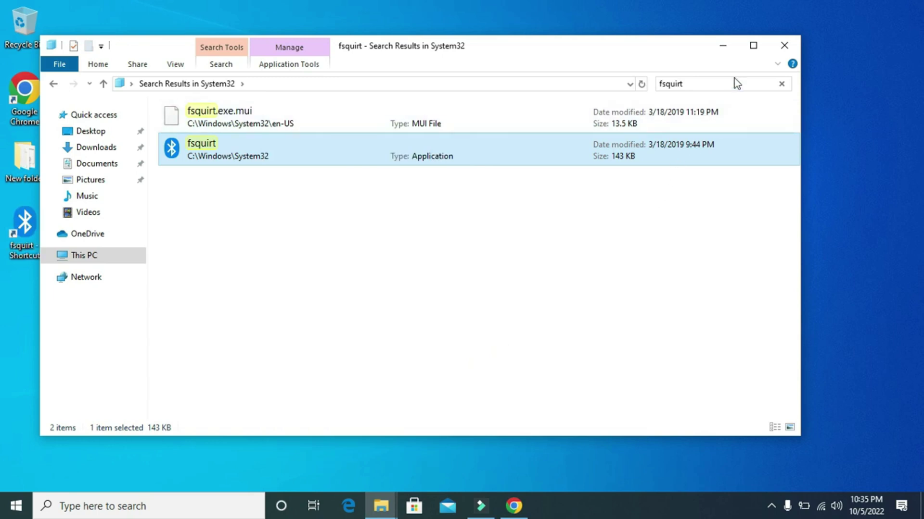
{"action": "left_click", "coordinate": [723, 45]}
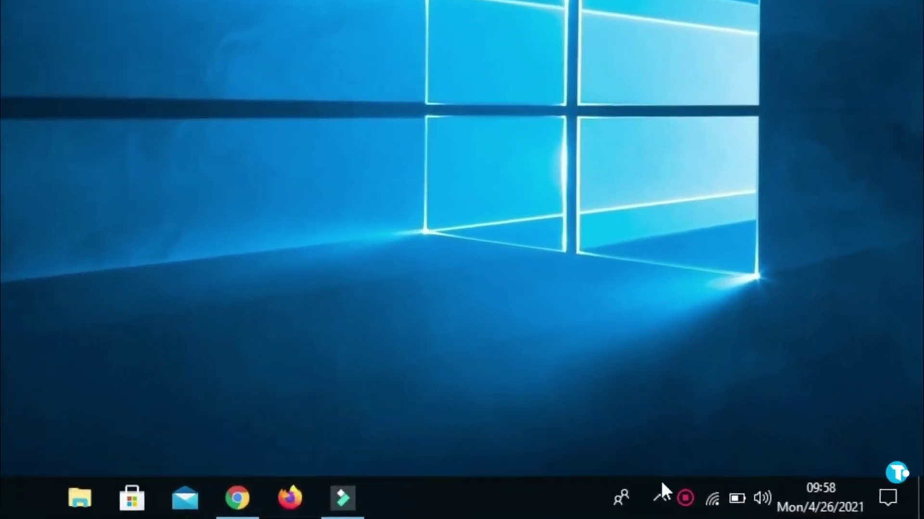
{"action": "left_click", "coordinate": [660, 493]}
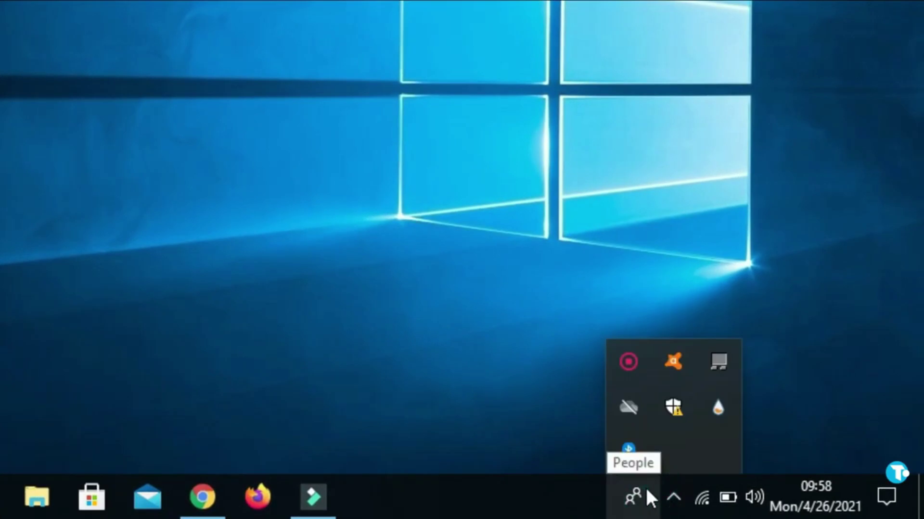
{"action": "left_click", "coordinate": [628, 455]}
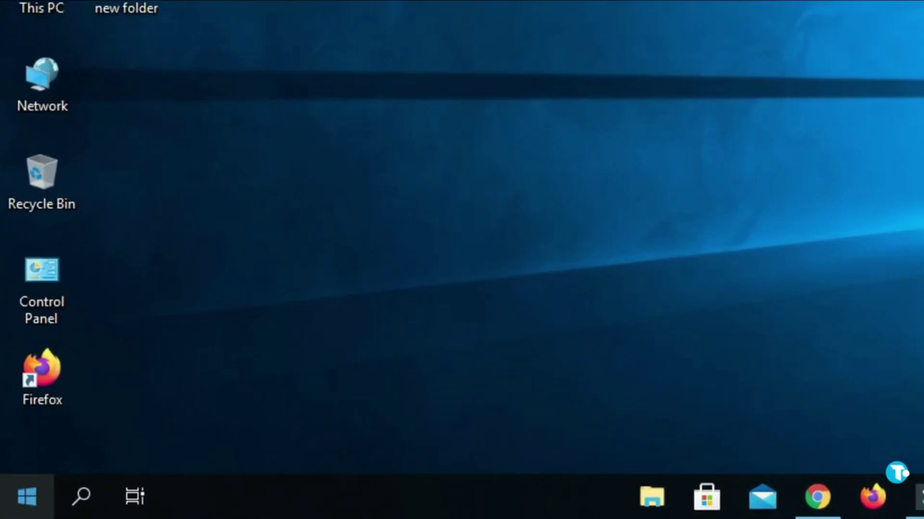
Go from Start to Settings > Devices to show Bluetooth & other devices.
{"action": "left_click", "coordinate": [27, 498]}
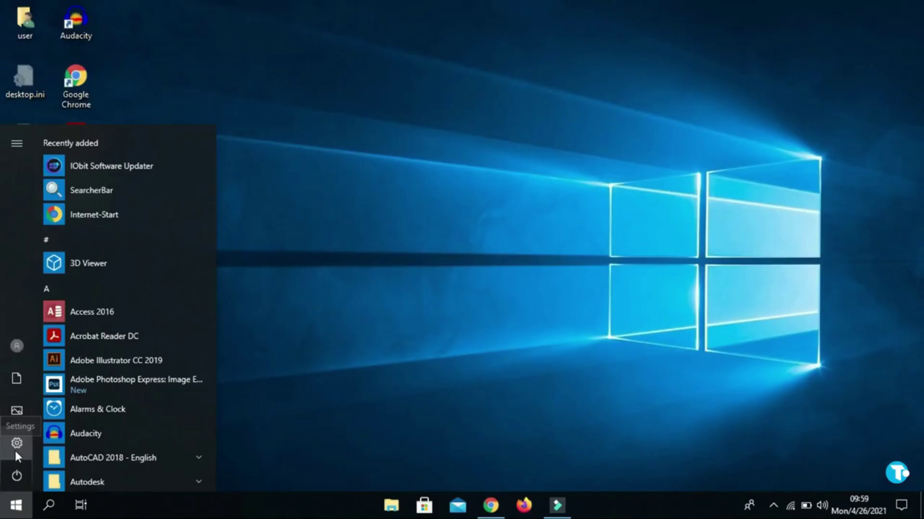
{"action": "left_click", "coordinate": [28, 393]}
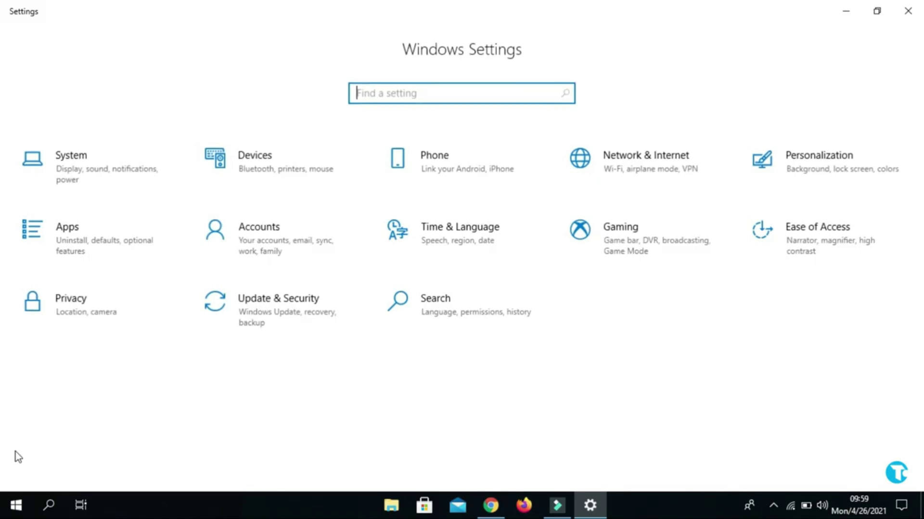
{"action": "left_click", "coordinate": [243, 160]}
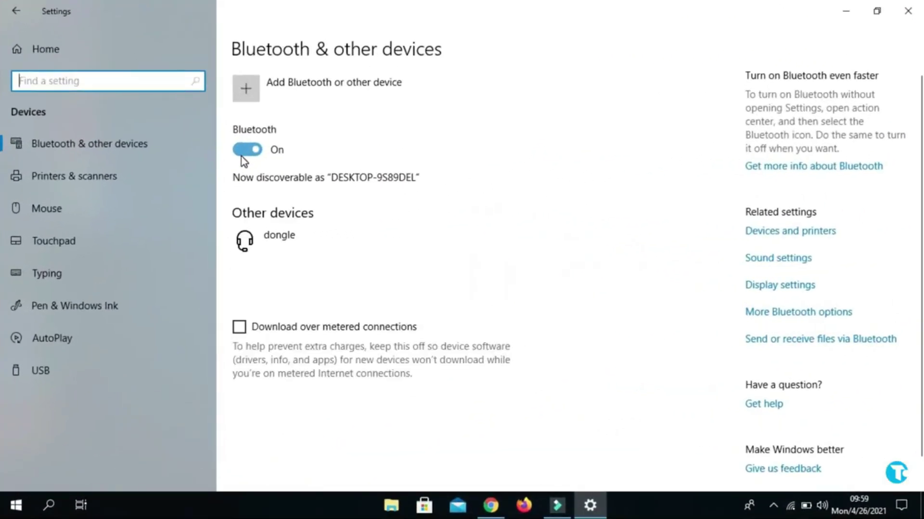
Add a Bluetooth device, pair the P47 headphones, and minimize Settings.
{"action": "left_click", "coordinate": [250, 88]}
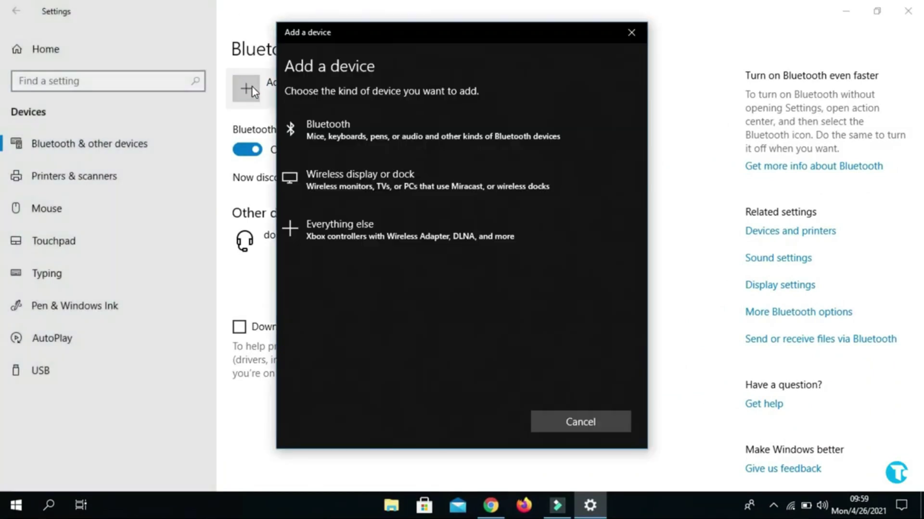
{"action": "left_click", "coordinate": [342, 120]}
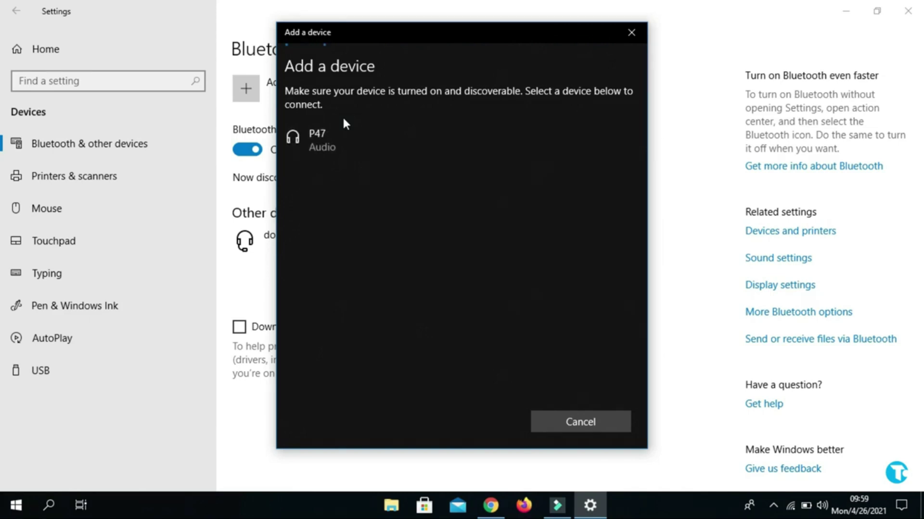
{"action": "left_click", "coordinate": [318, 150]}
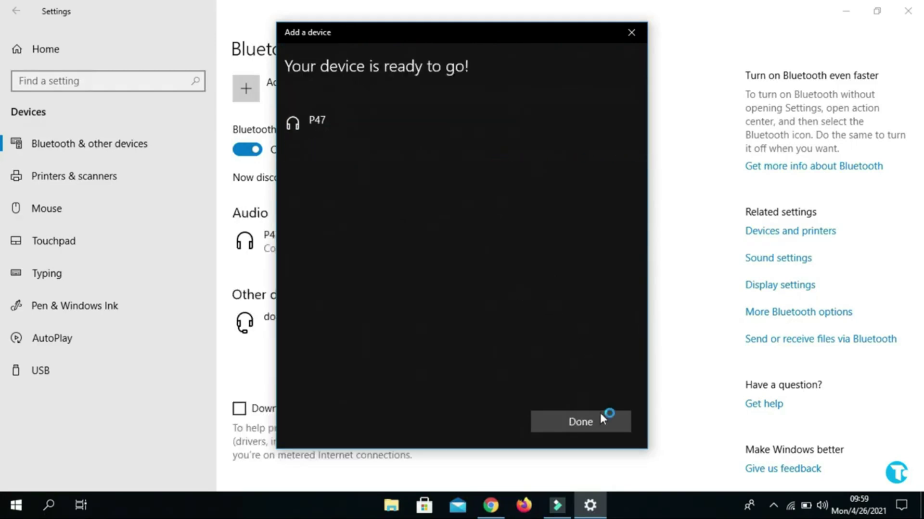
{"action": "left_click", "coordinate": [600, 414]}
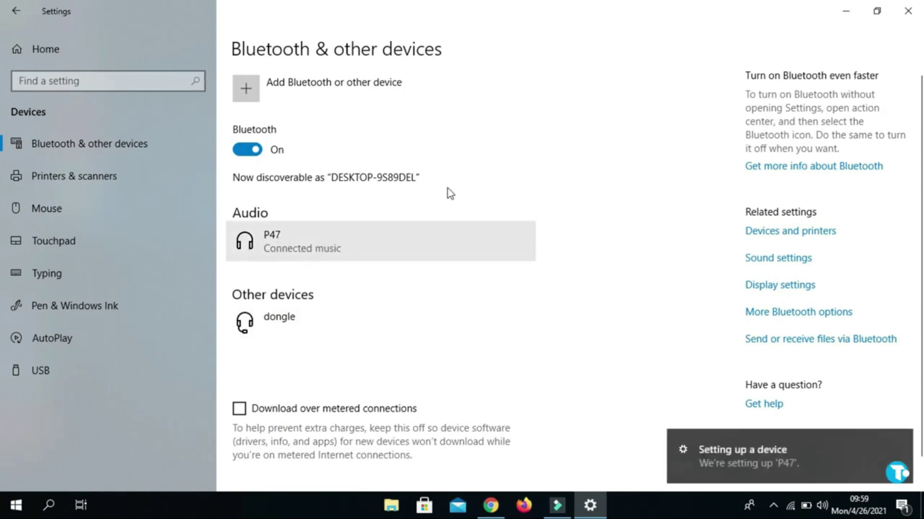
{"action": "left_click", "coordinate": [852, 6]}
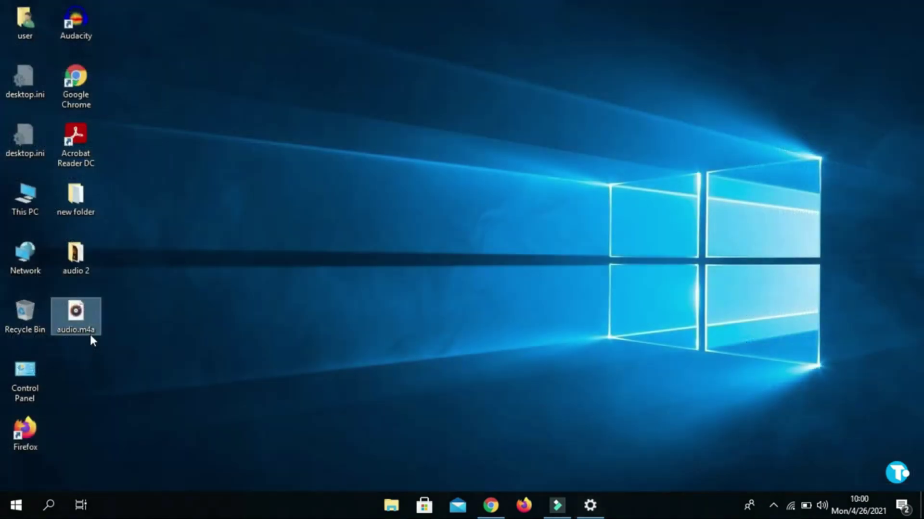
Open audio.m4a from the desktop so it plays in Groove Music.
{"action": "double_click", "coordinate": [85, 320]}
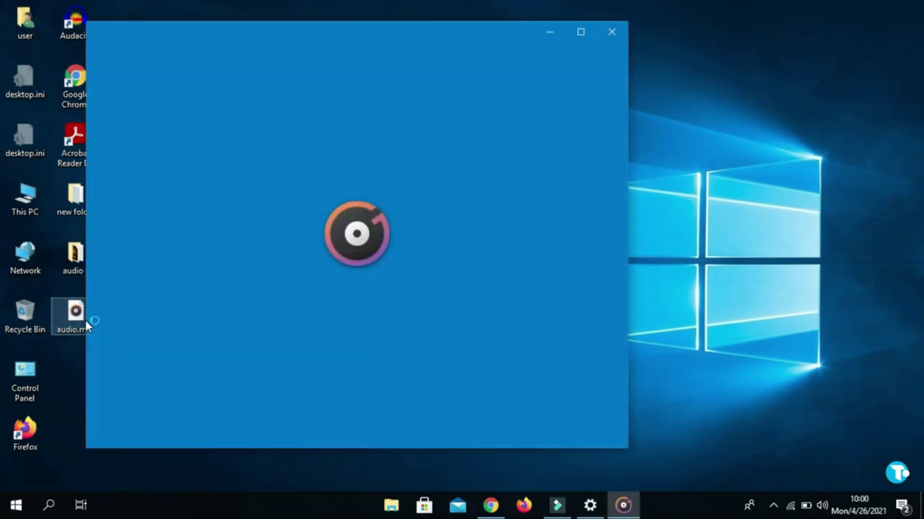